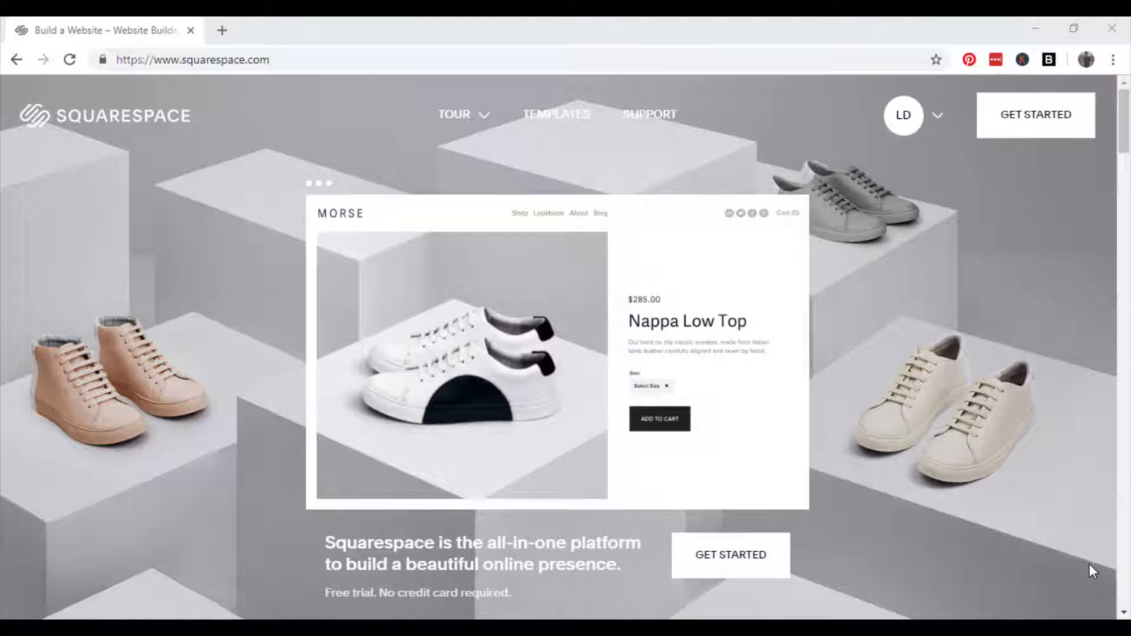
Go to Websites, dismiss the cookie notice and close the Templates tab to reach the FINE ART BELFAST site.
mouse_move(480, 114)
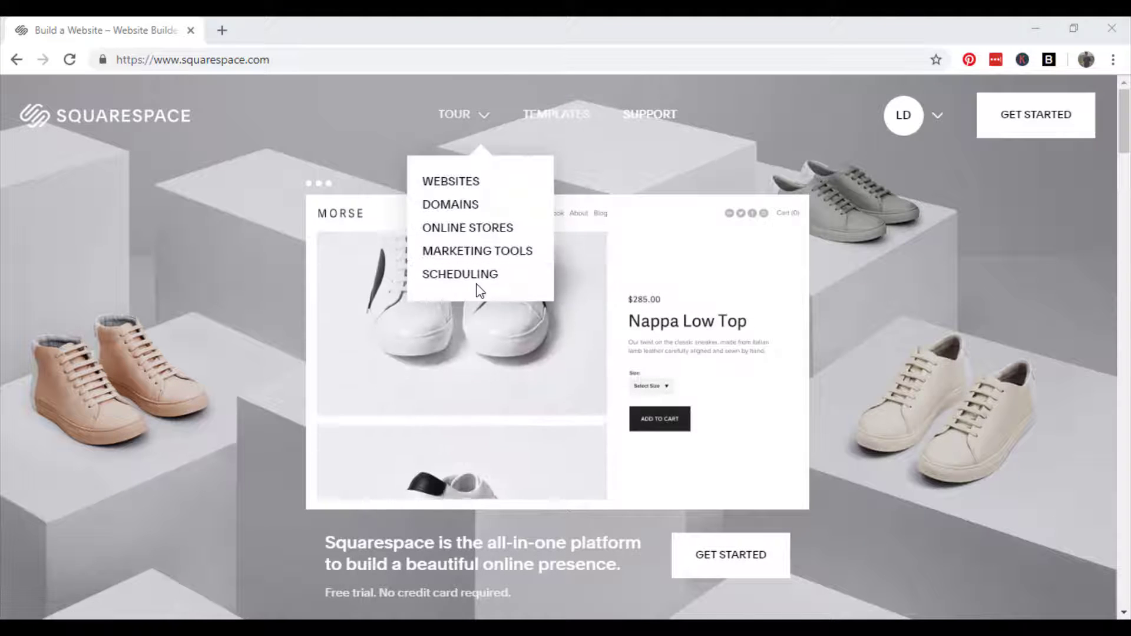
scroll(889, 456, "down", 7)
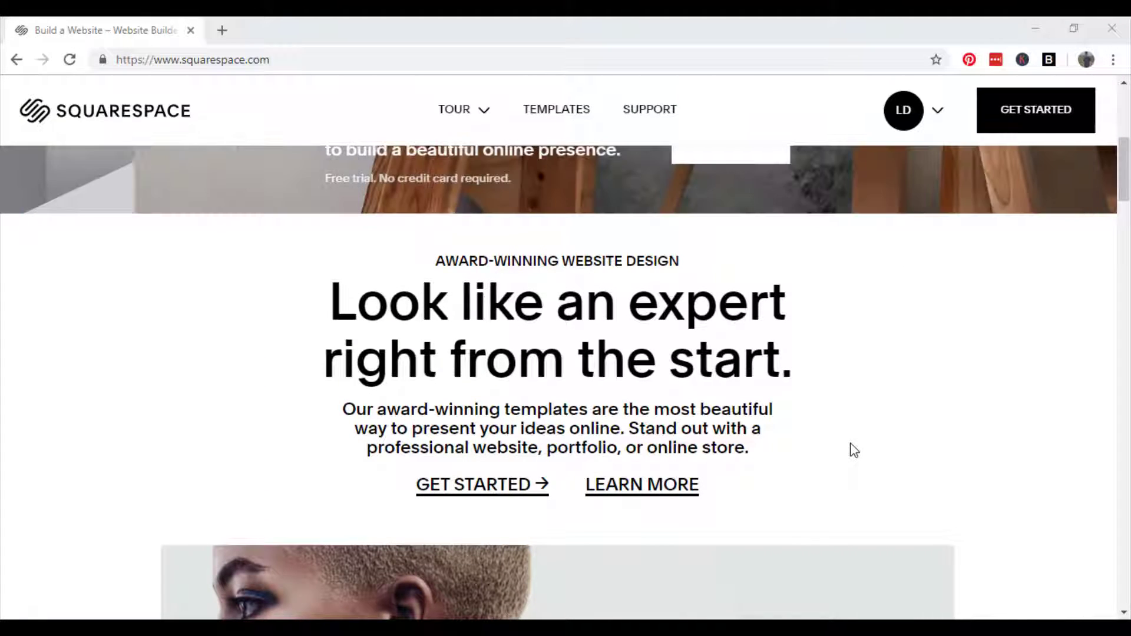
scroll(854, 451, "up", 7)
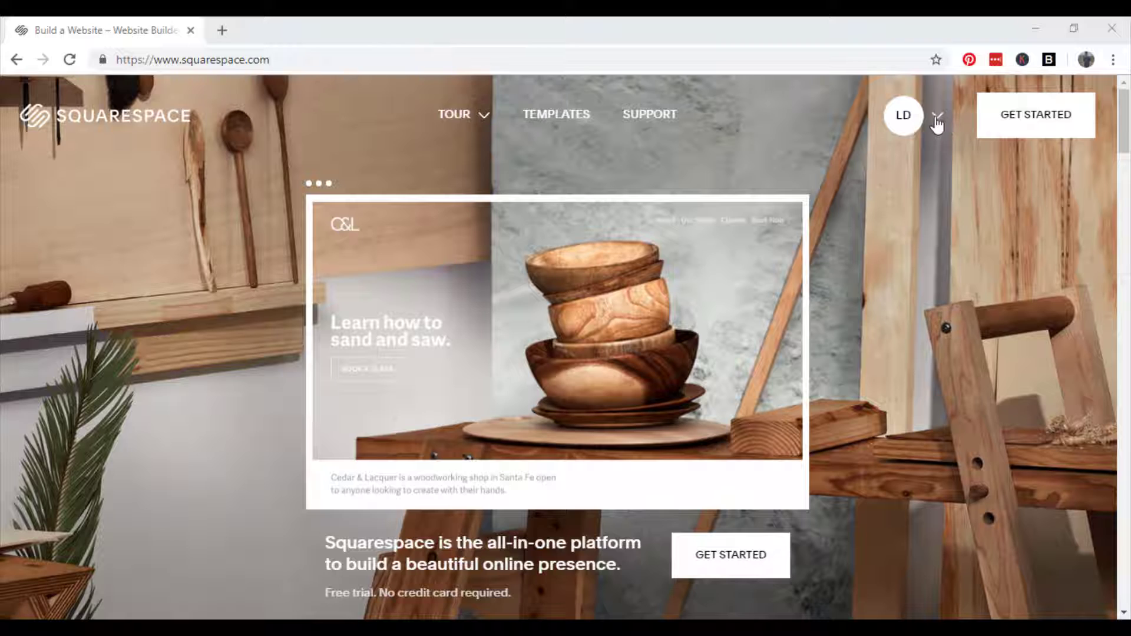
left_click(937, 125)
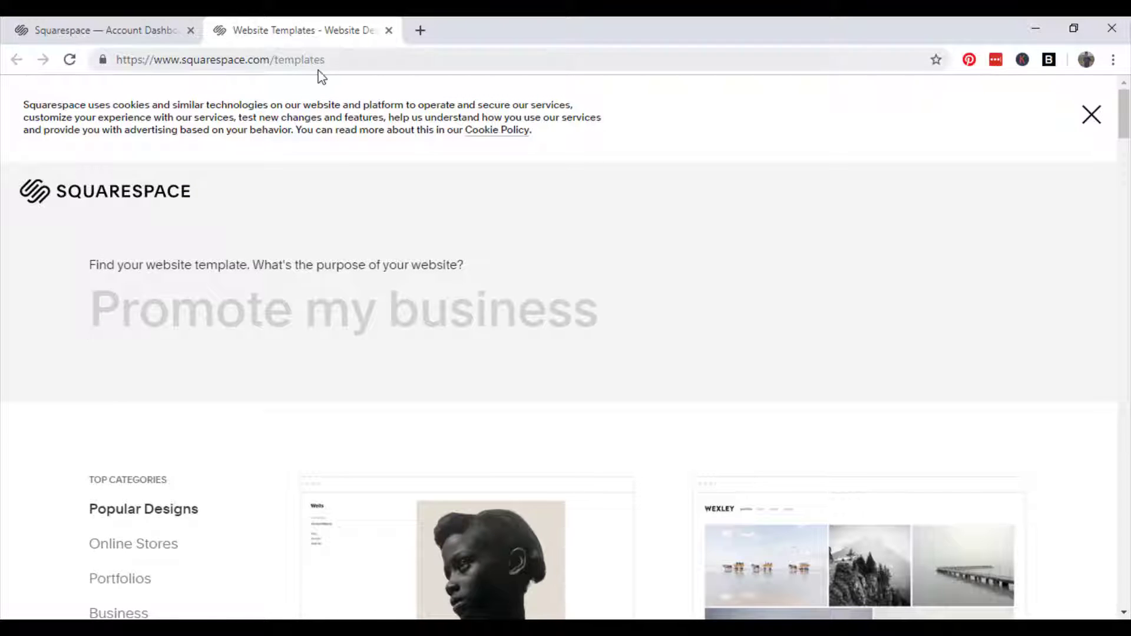
left_click(1092, 116)
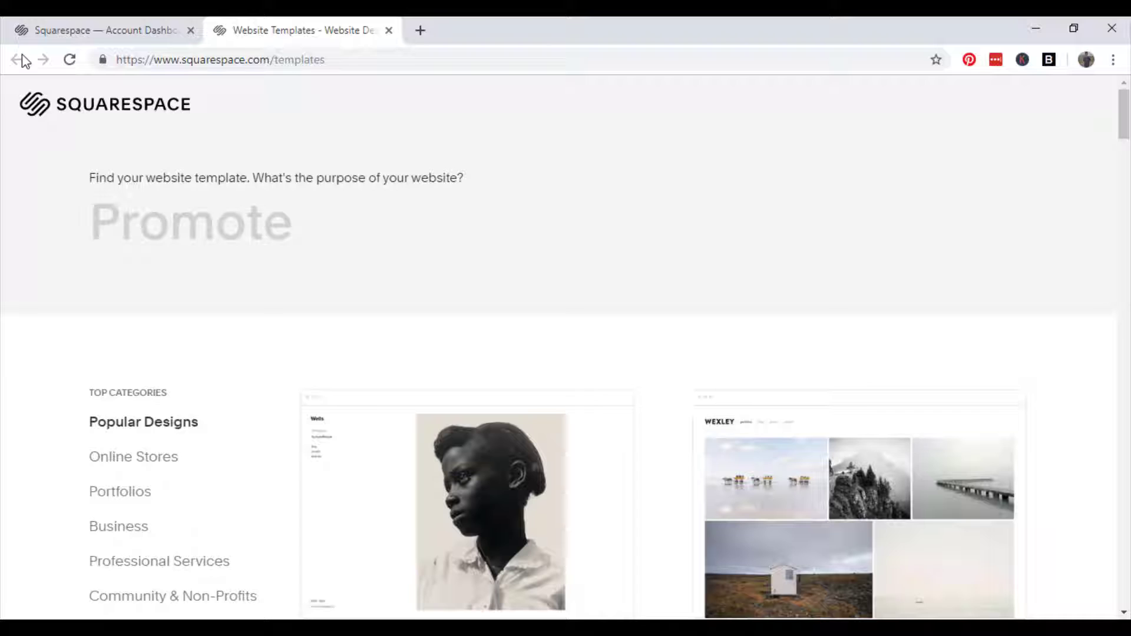
left_click(390, 30)
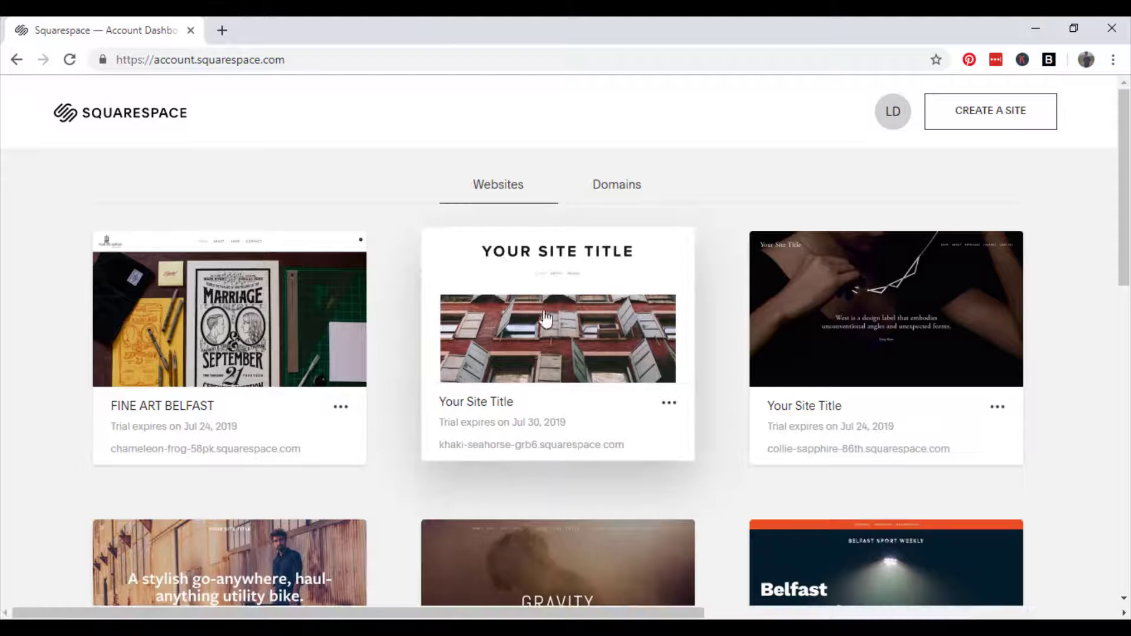
scroll(505, 310, "down", 1)
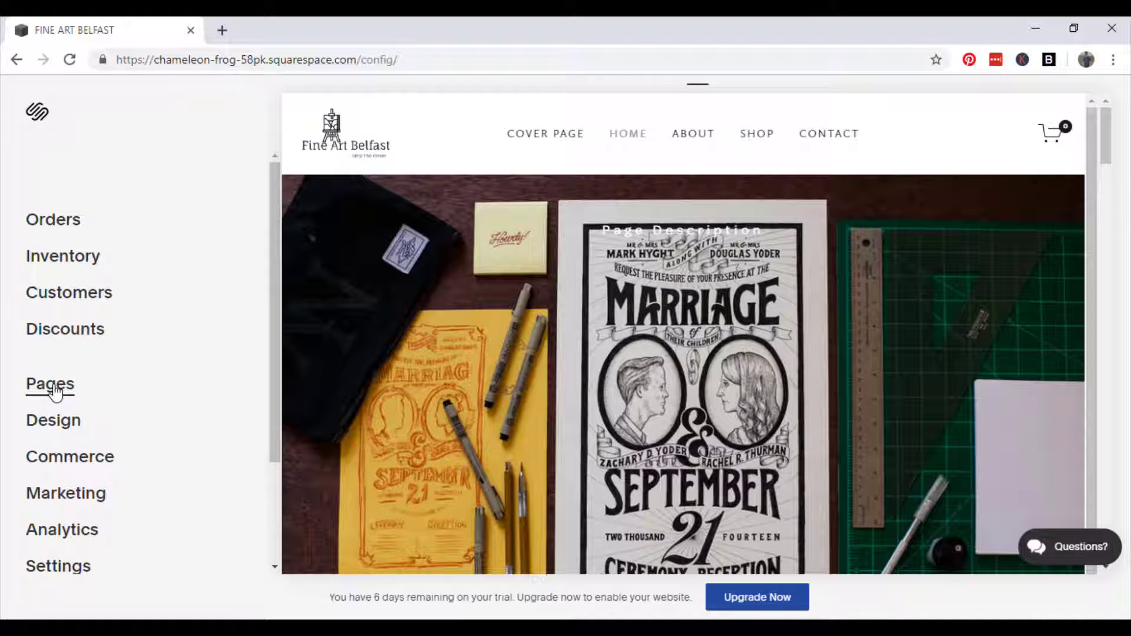
Open the existing Cover page's settings from Pages, review its Media tab, and save them.
left_click(54, 387)
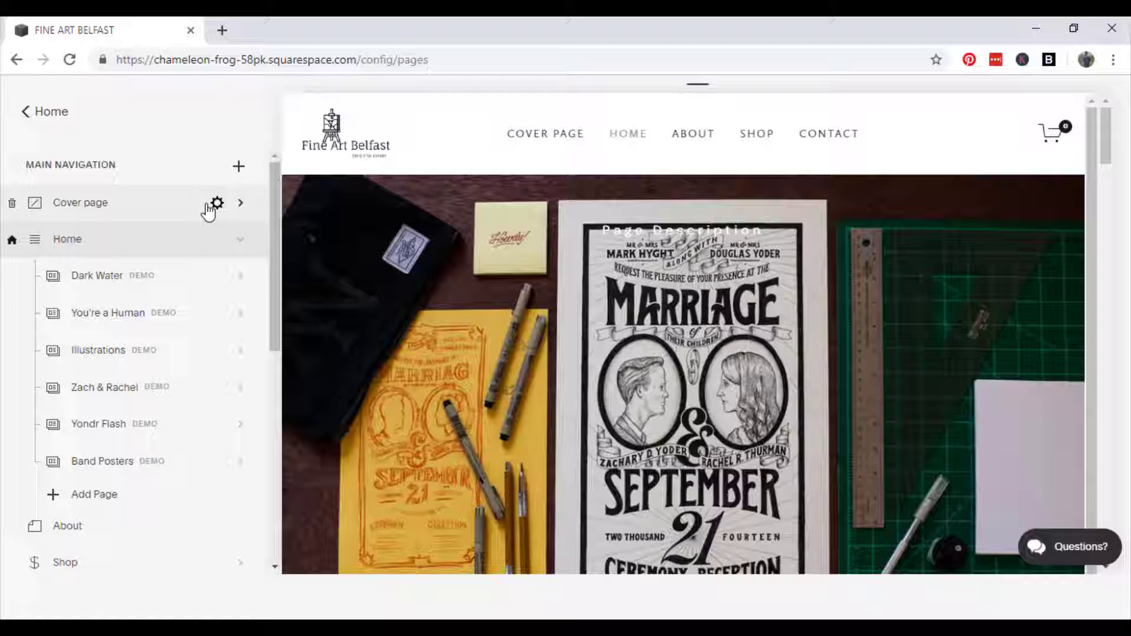
left_click(218, 202)
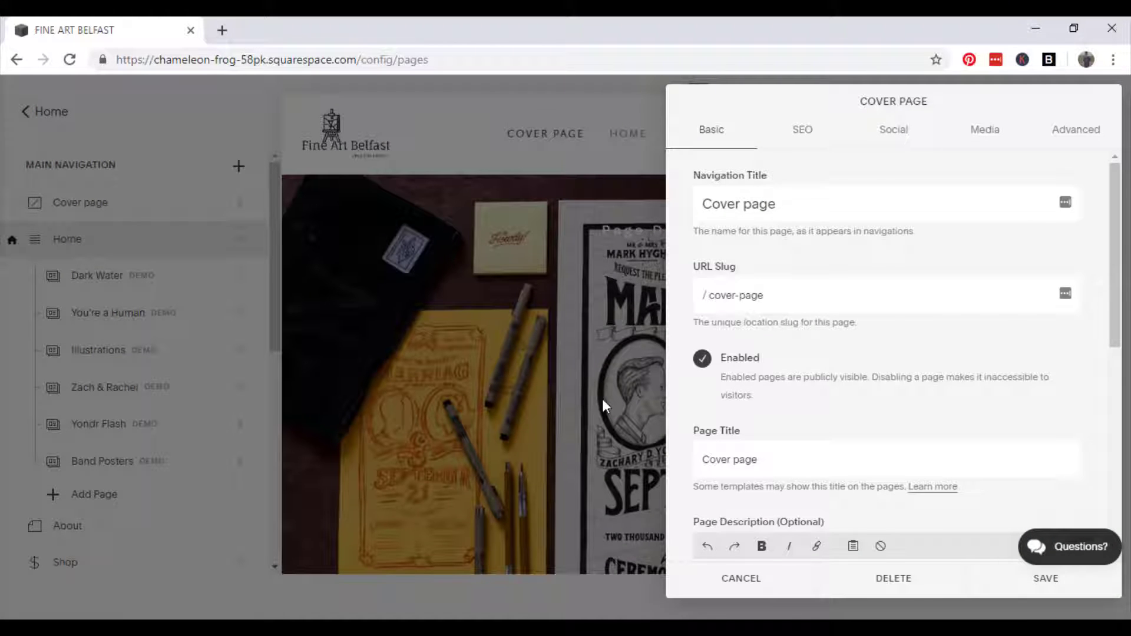
left_click(994, 136)
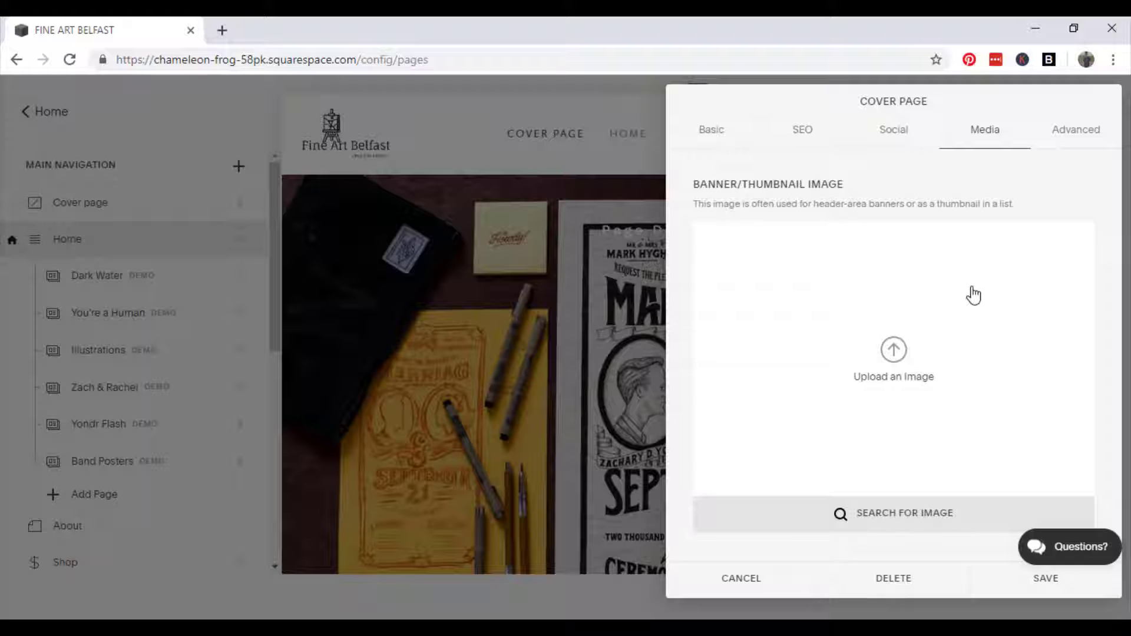
left_click(1024, 588)
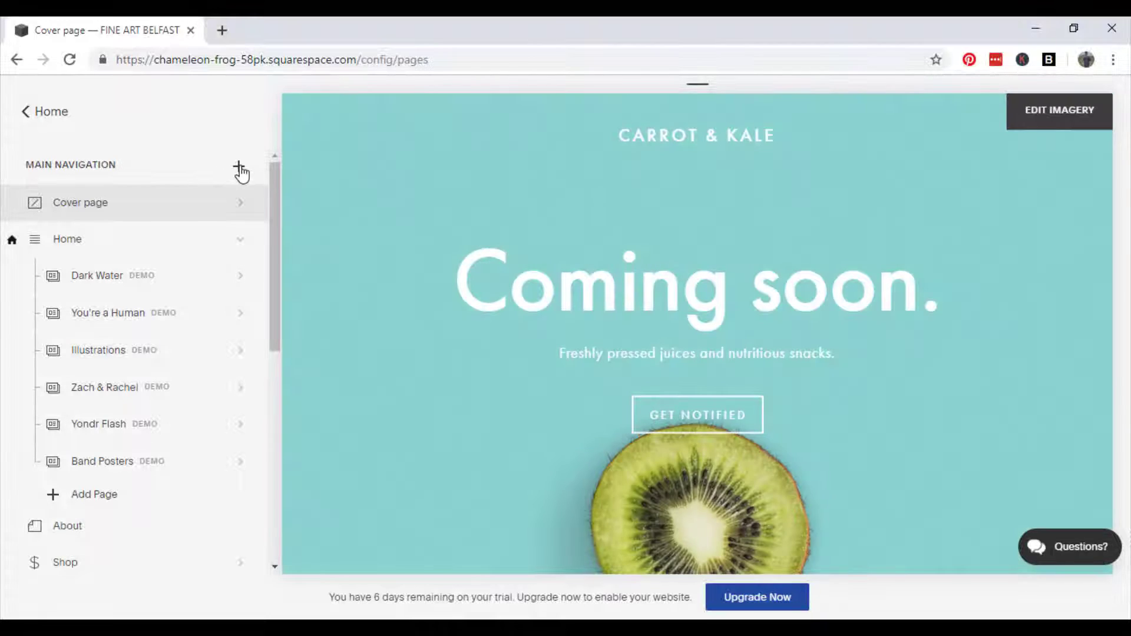
Add a new Cover Page named 'Fine art cover page' to Main Navigation.
left_click(238, 169)
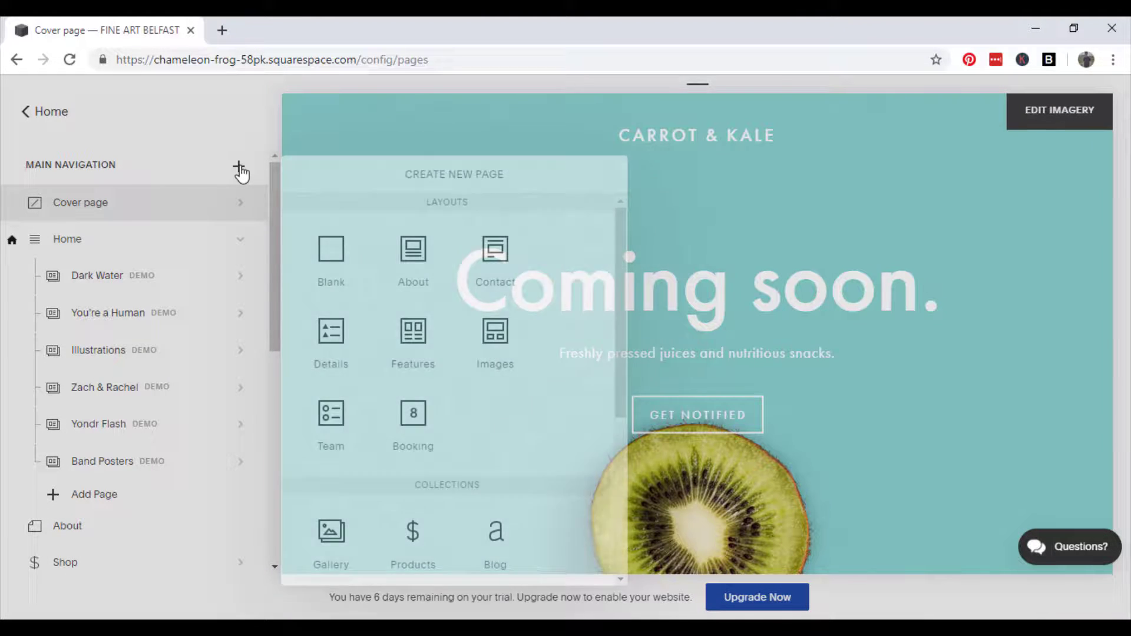
scroll(500, 339, "down", 5)
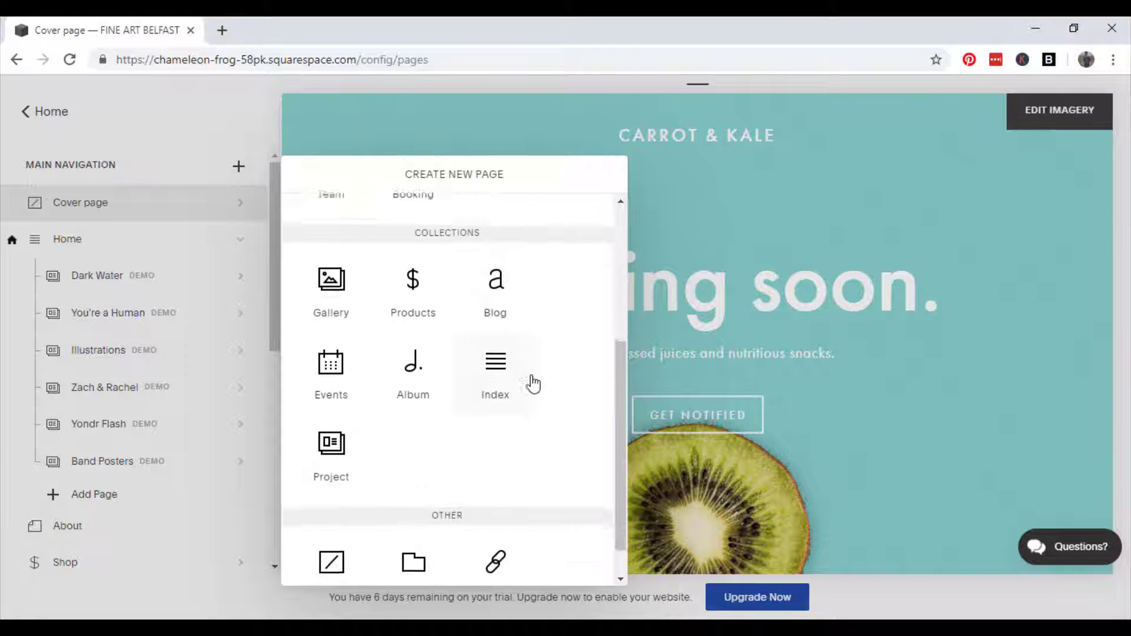
left_click(331, 526)
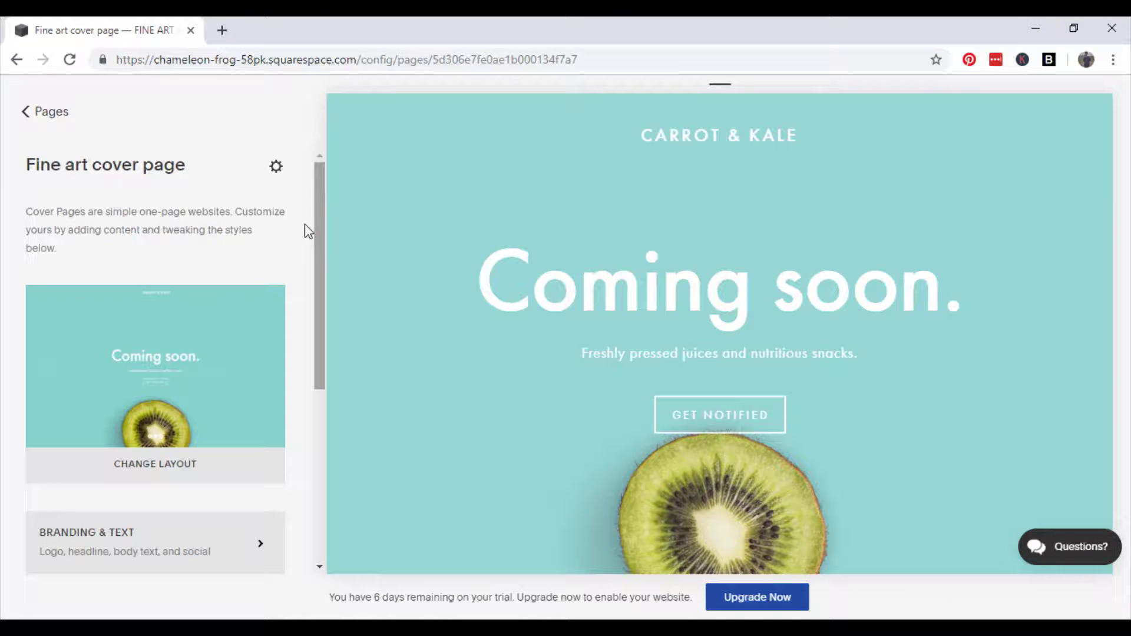
scroll(241, 246, "down", 4)
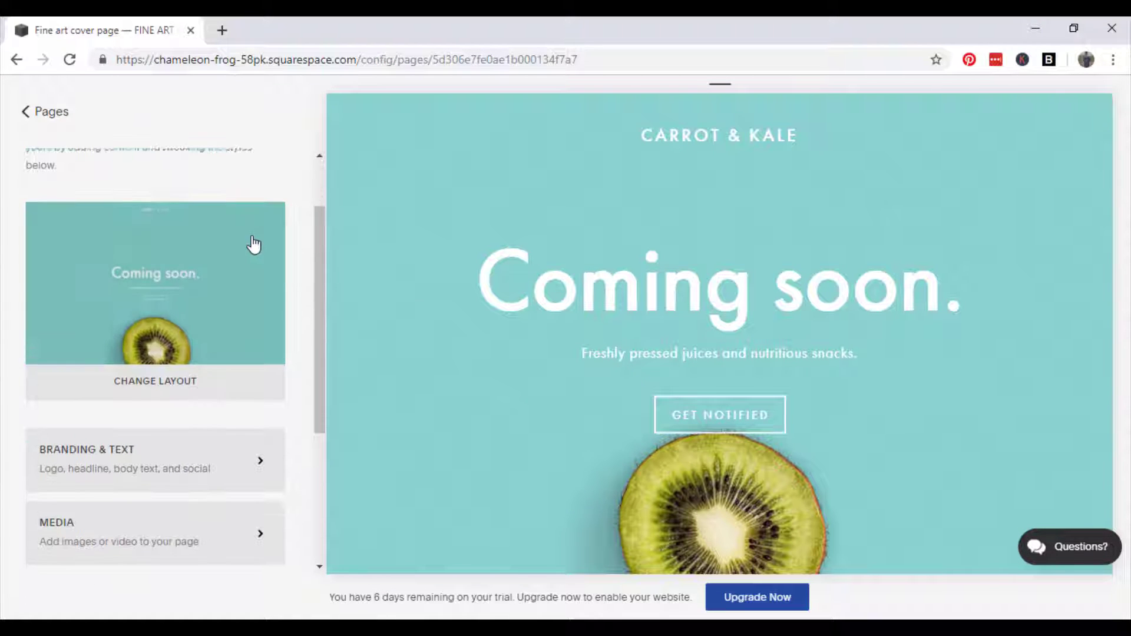
Switch the cover page background to video and paste the YouTube link as the Video URL.
left_click(196, 377)
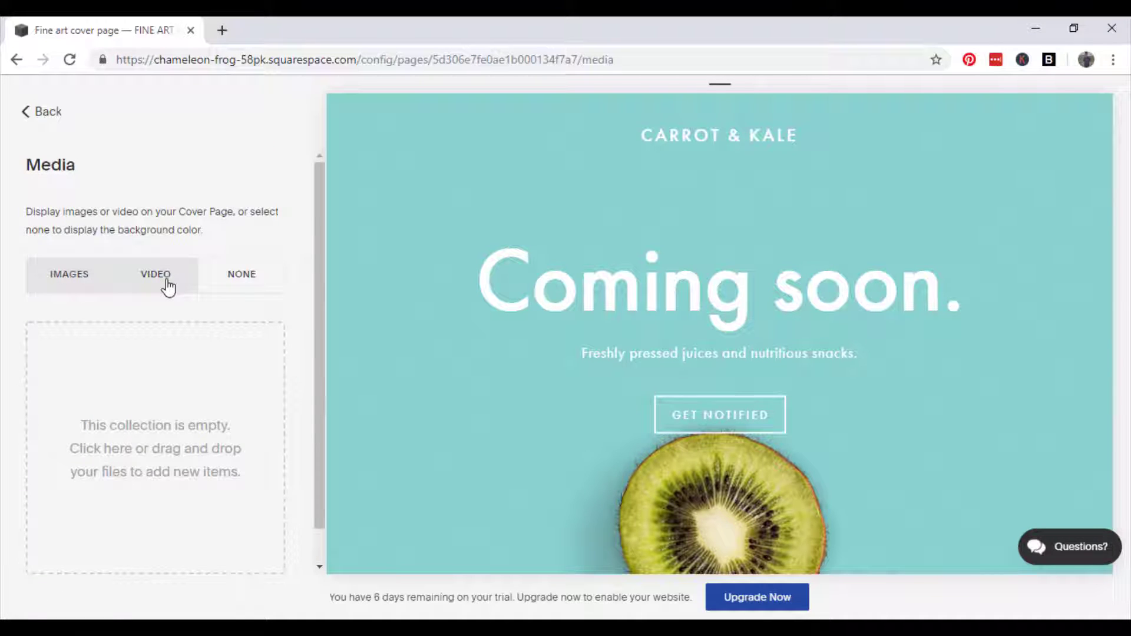
left_click(168, 287)
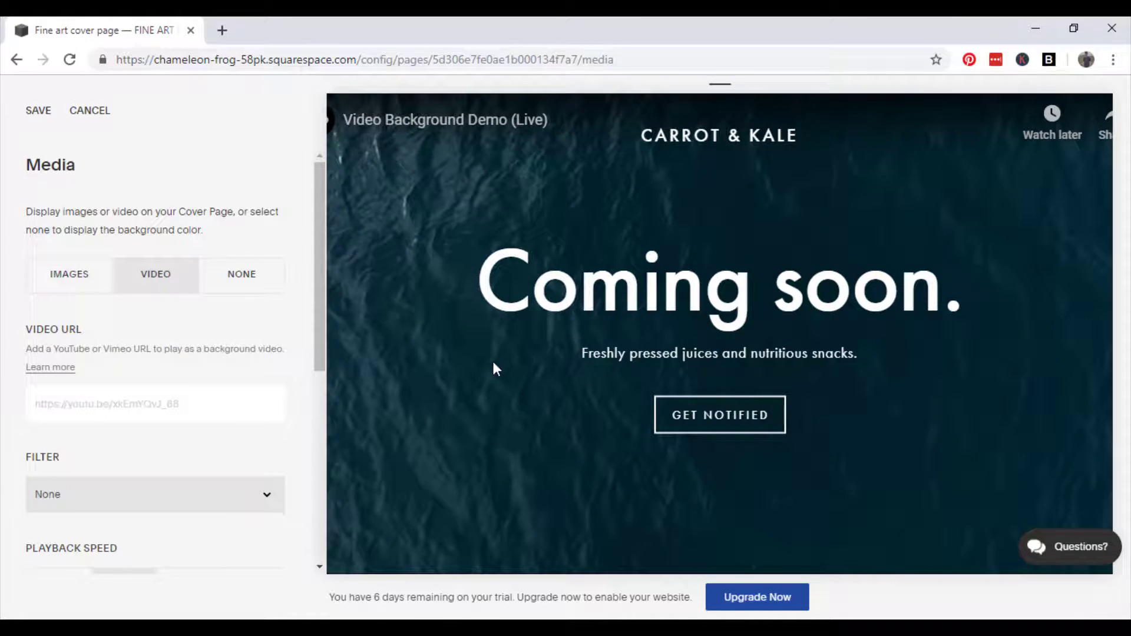
scroll(247, 392, "down", 4)
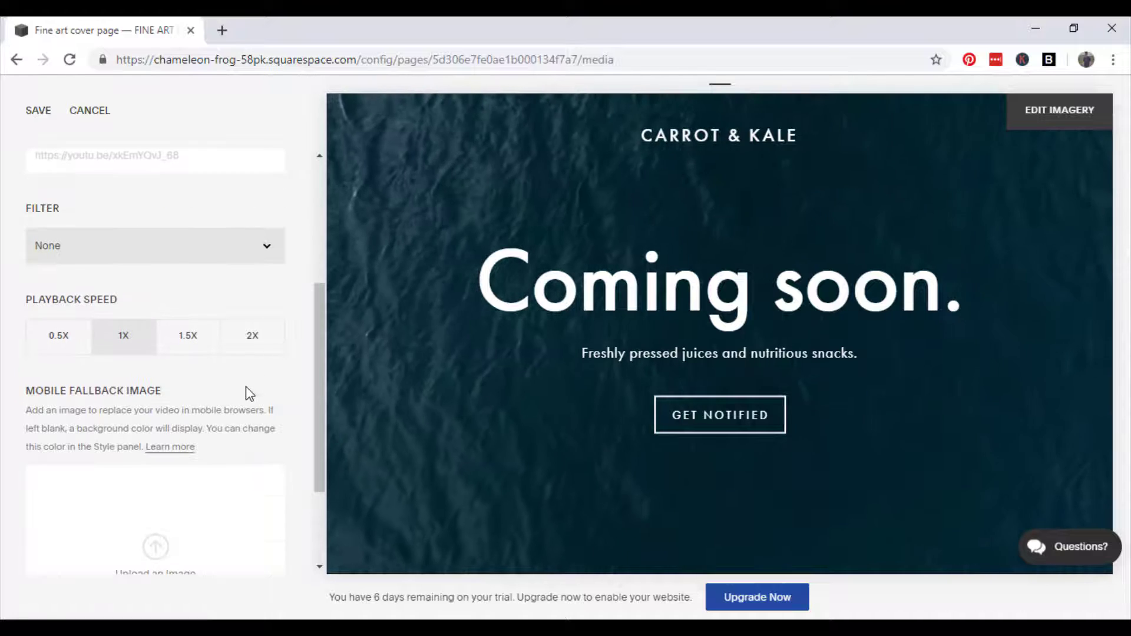
scroll(248, 393, "down", 2)
scroll(247, 391, "up", 6)
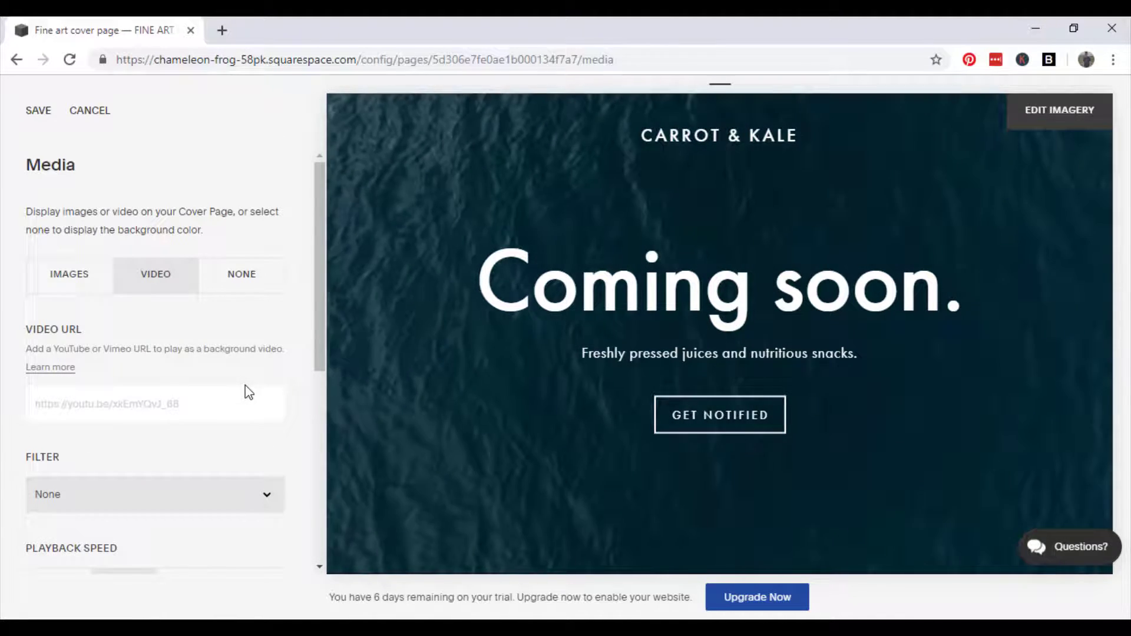
left_click(195, 396)
type("https://www.youtube.com/watch?v=zMa1YypDYpo")
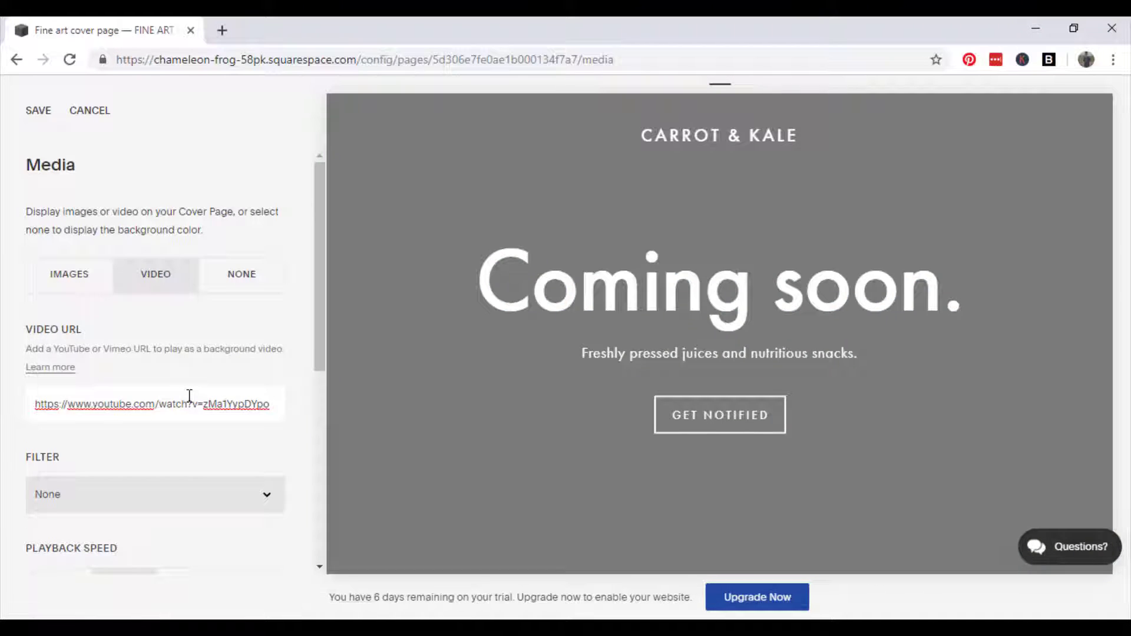
left_click(276, 437)
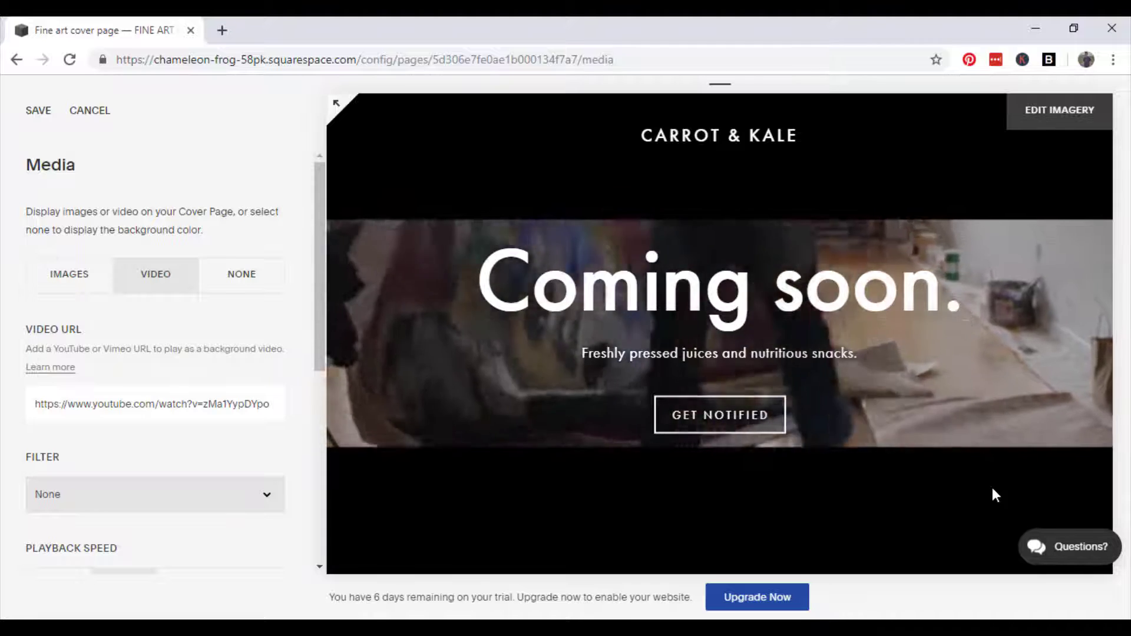
Try the Brightness, Contrast and Invert filters on the background video.
left_click(254, 494)
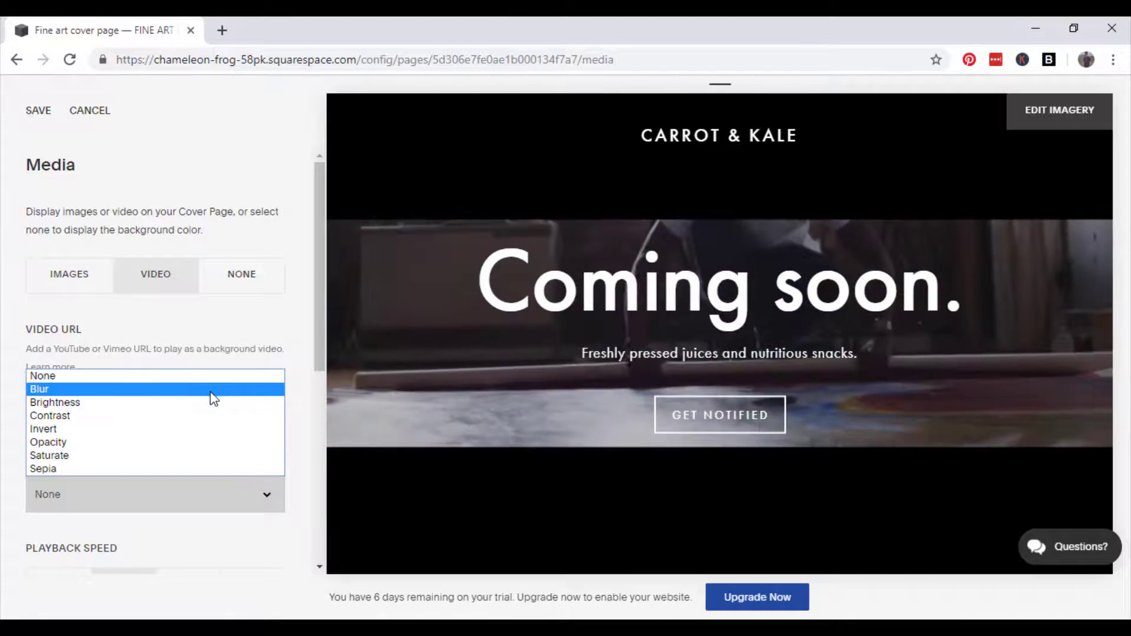
left_click(213, 413)
left_click(214, 497)
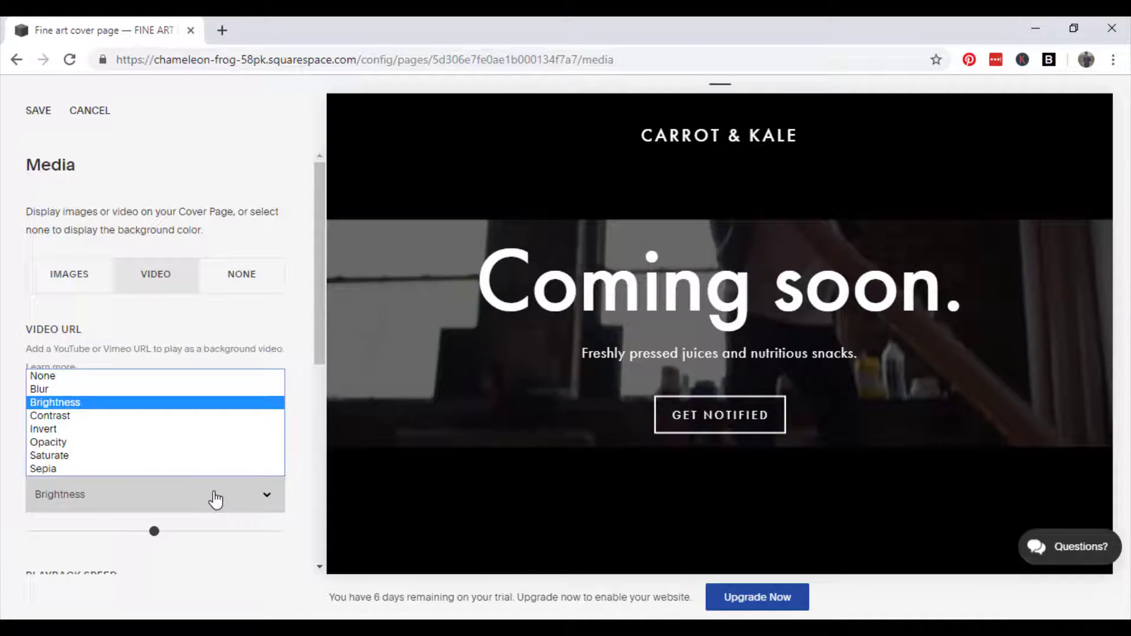
left_click(203, 415)
left_click(207, 495)
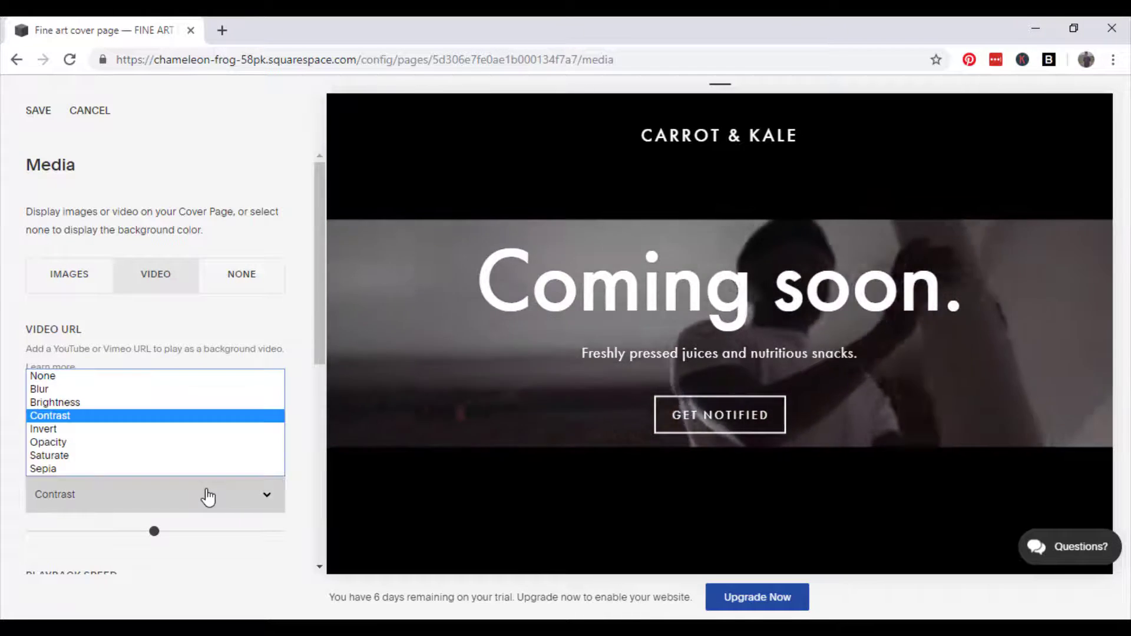
left_click(202, 430)
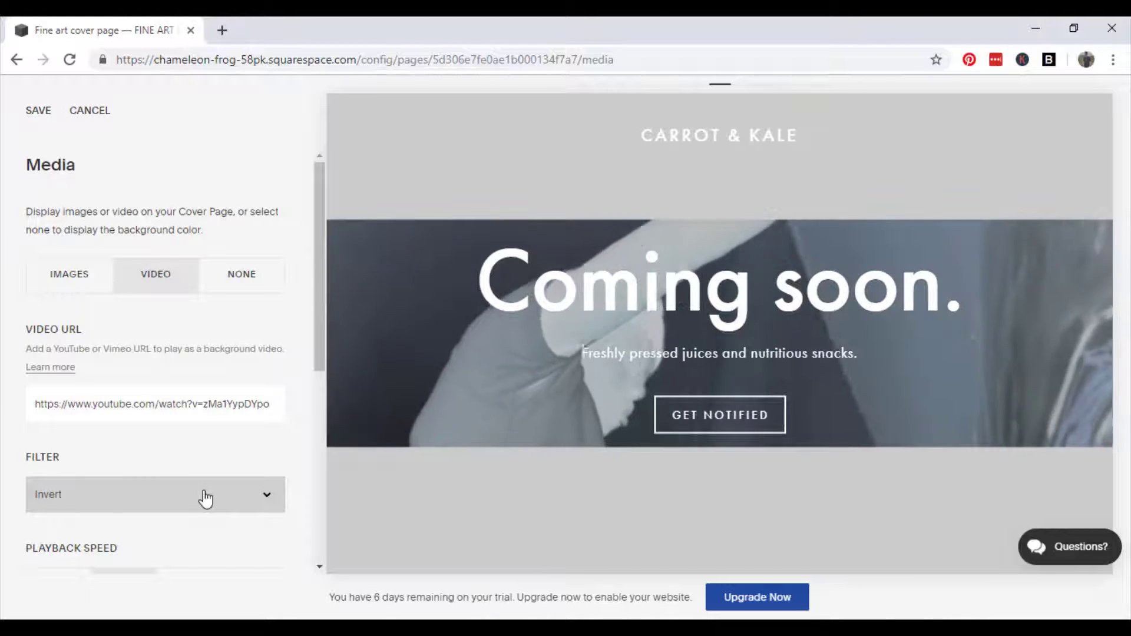
Try the Opacity, Saturate and Sepia filters on the background video.
left_click(201, 496)
left_click(186, 445)
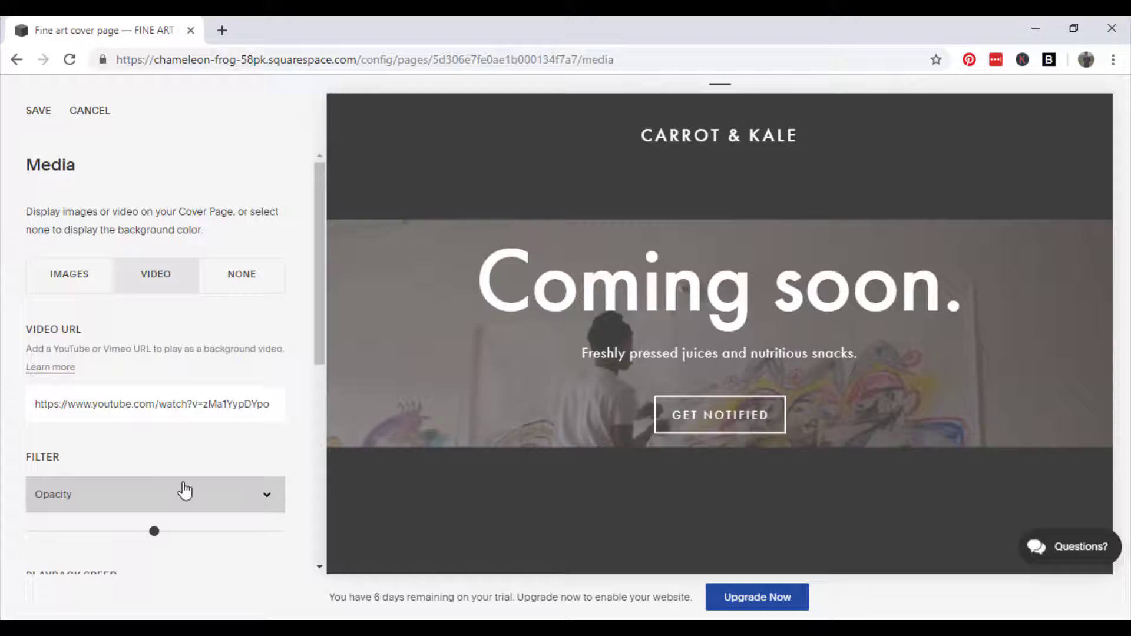
left_click(173, 505)
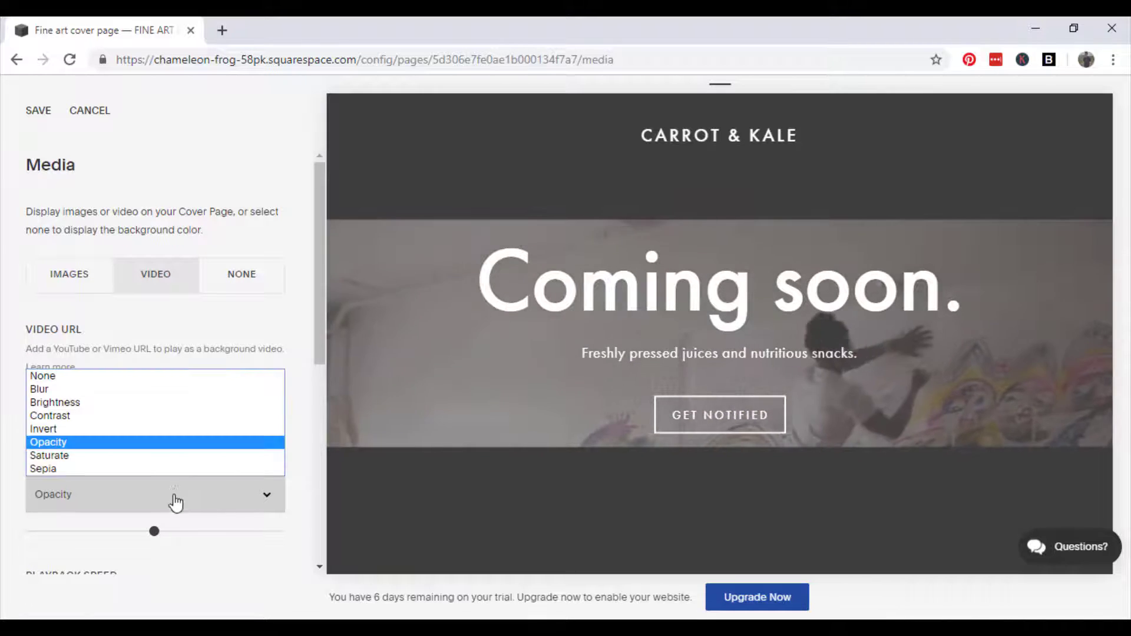
left_click(177, 462)
left_click(189, 501)
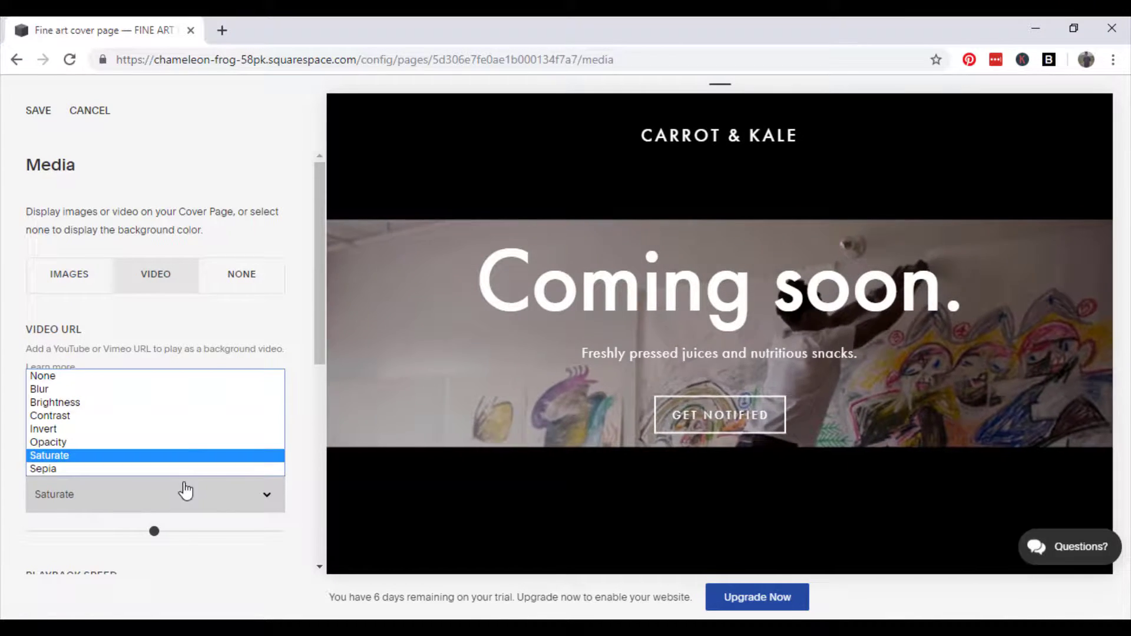
left_click(184, 471)
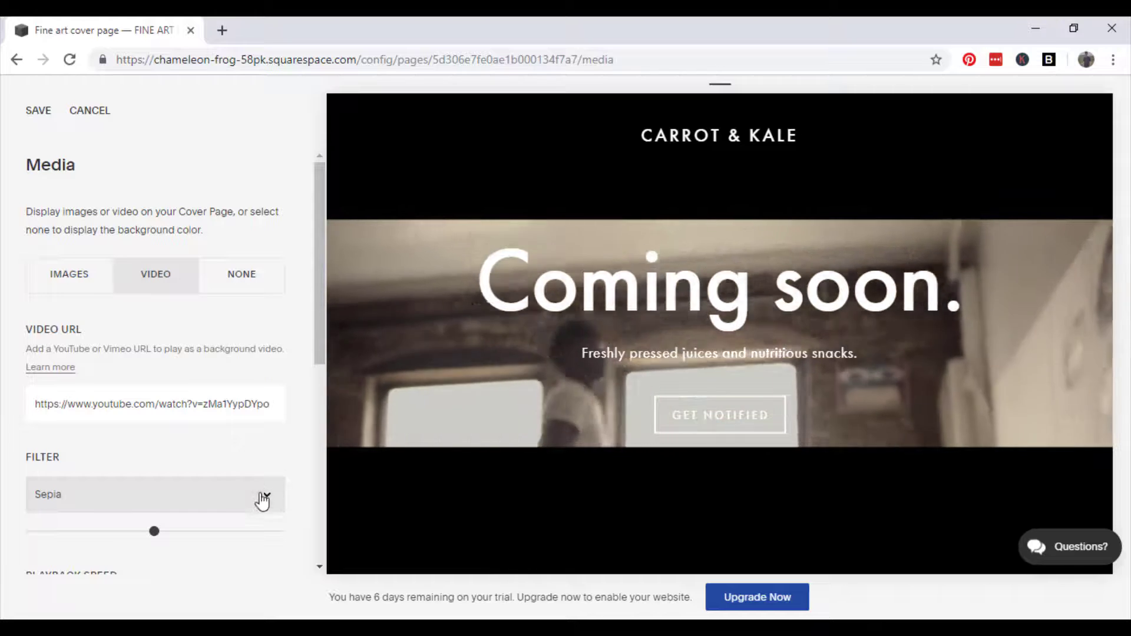
left_click(260, 497)
Reapply the Opacity filter and set the video playback speed to 2X.
left_click(227, 441)
scroll(260, 447, "down", 3)
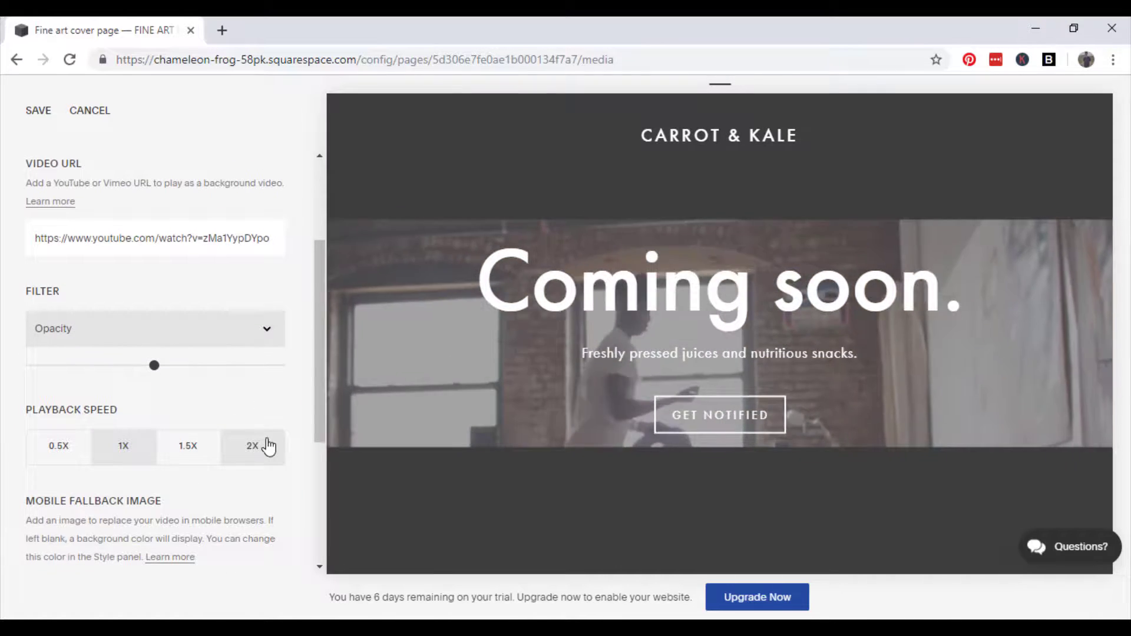
left_click(254, 449)
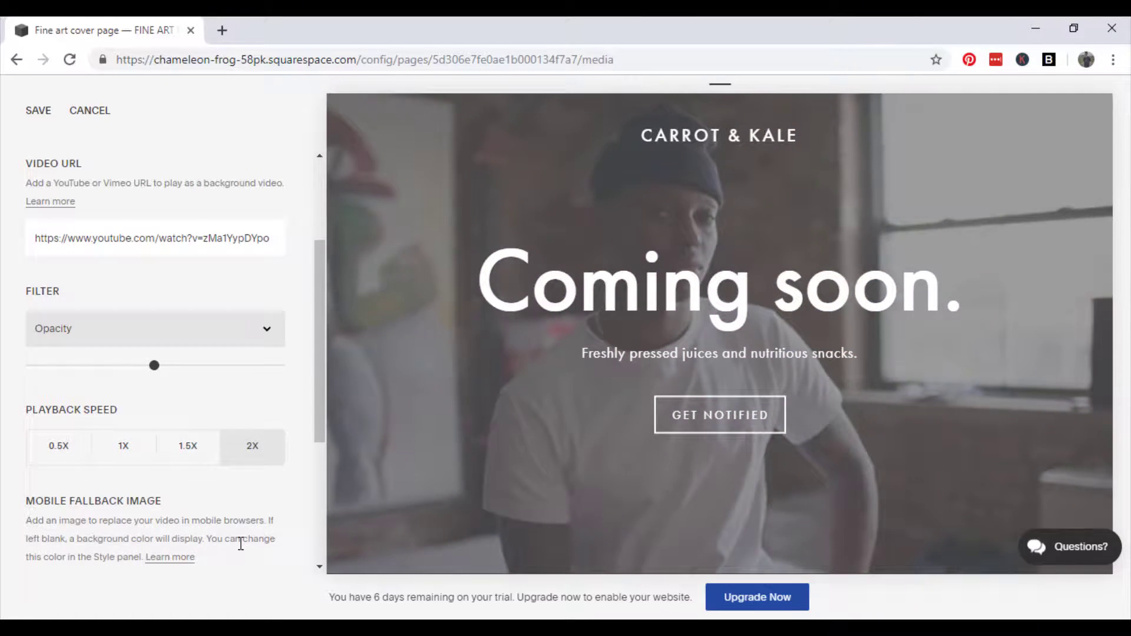
Save the cover page's media settings.
scroll(200, 427, "down", 3)
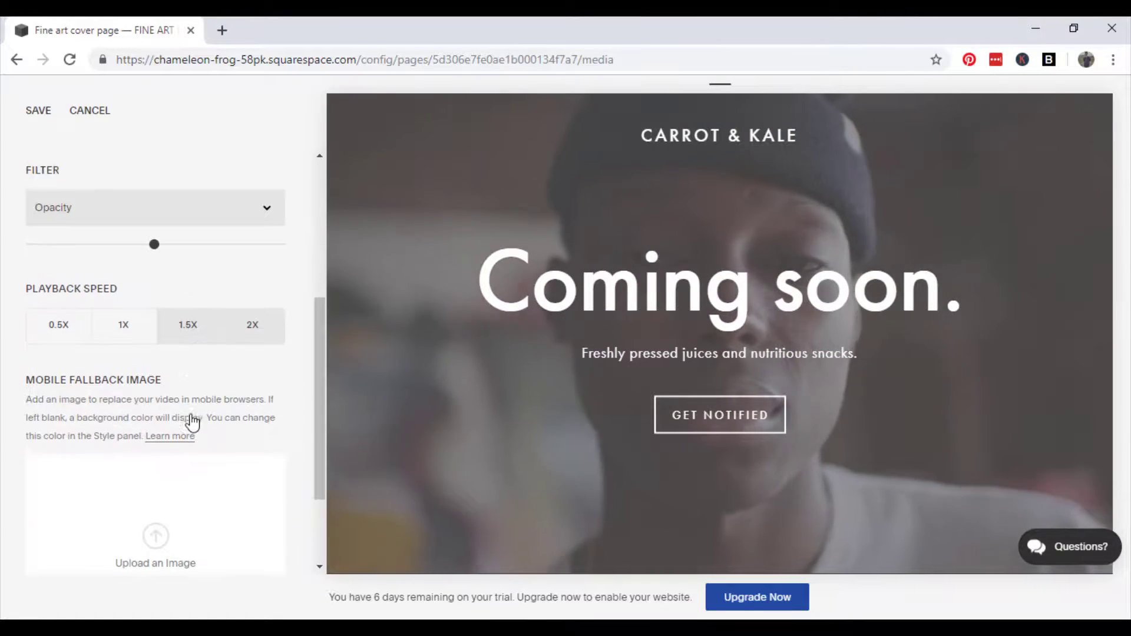
scroll(214, 436, "down", 2)
scroll(242, 450, "up", 5)
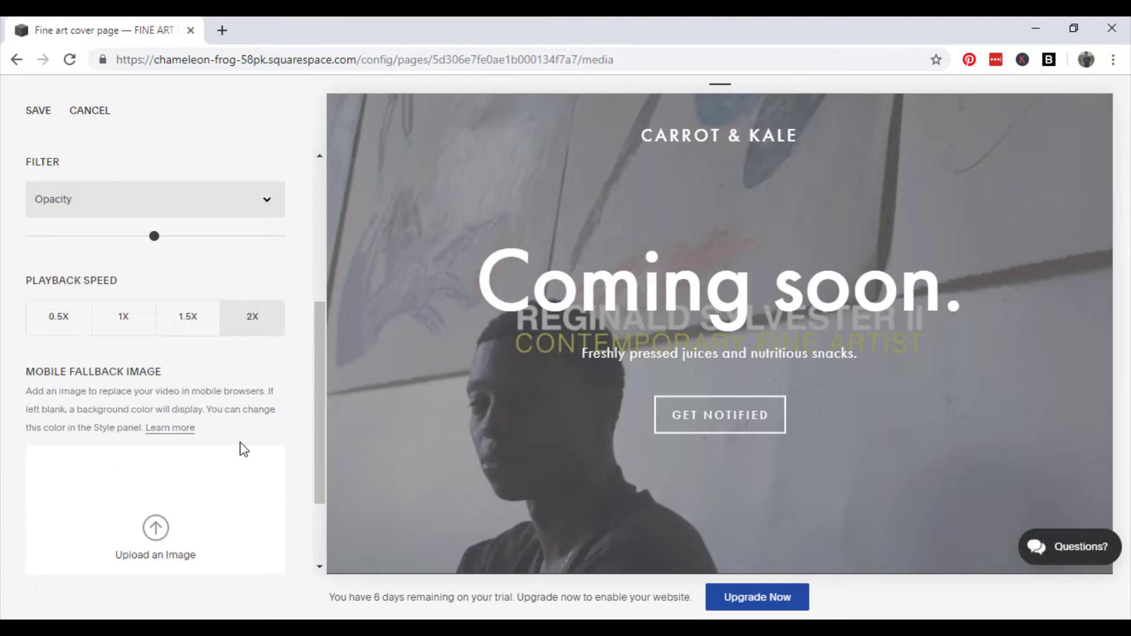
scroll(242, 450, "up", 2)
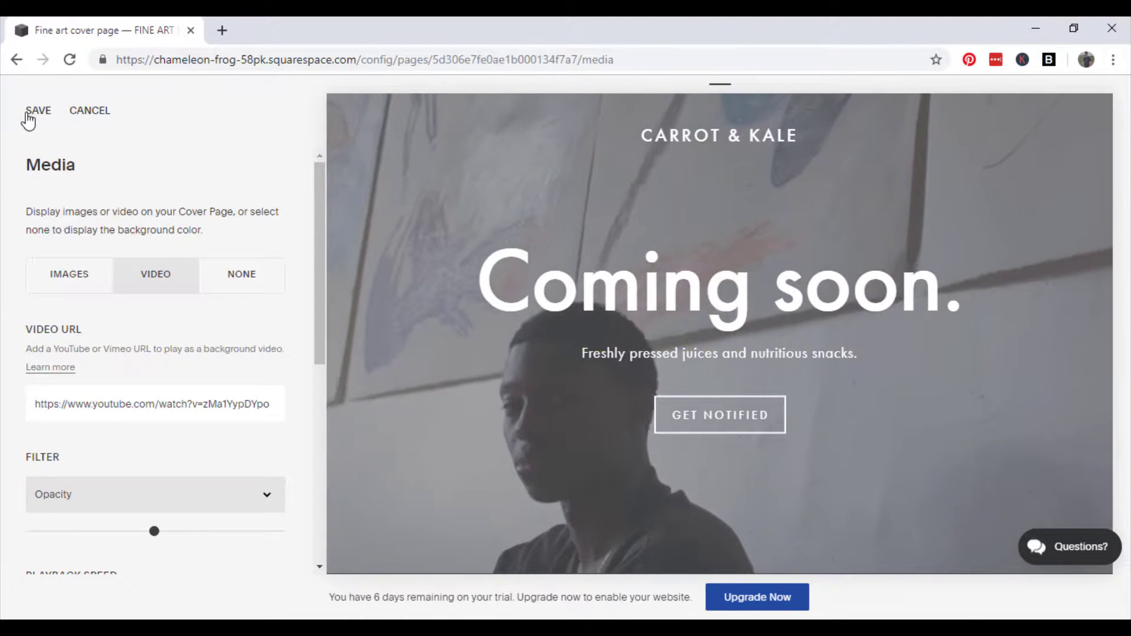
left_click(27, 116)
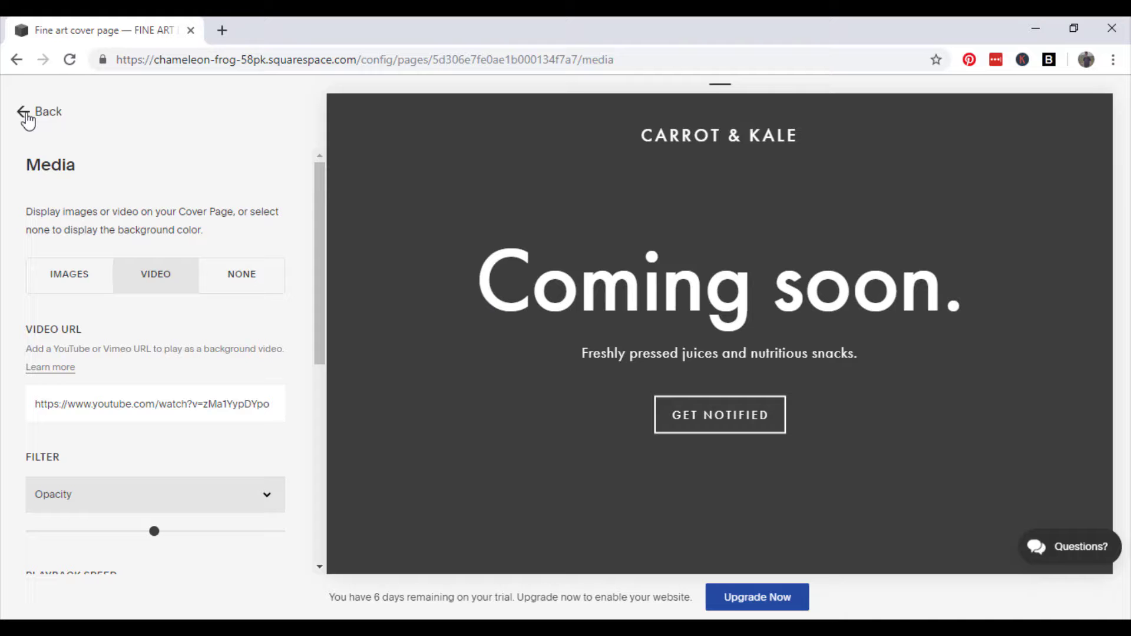